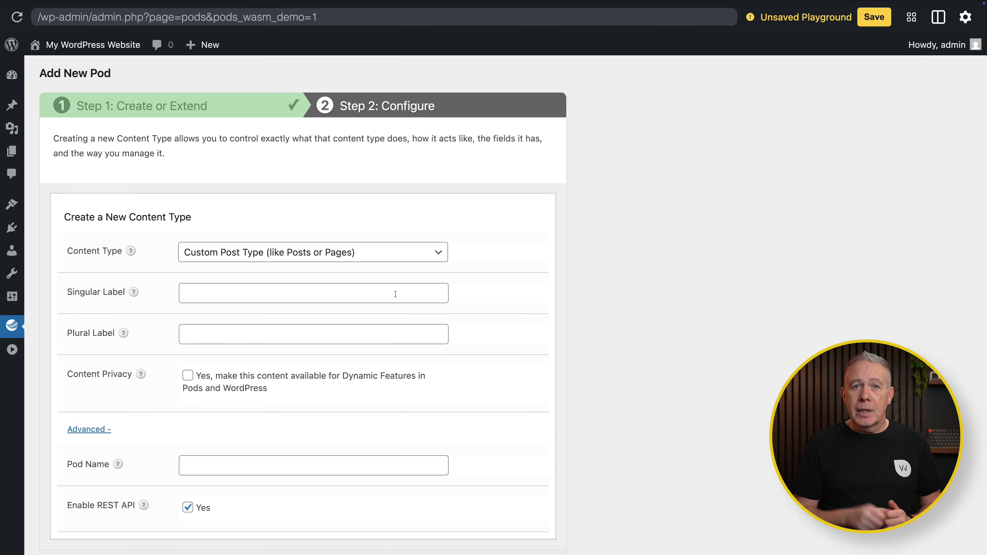
Create a custom post type with singular label Book and plural label Books, making its content available for Dynamic Features.
click(311, 255)
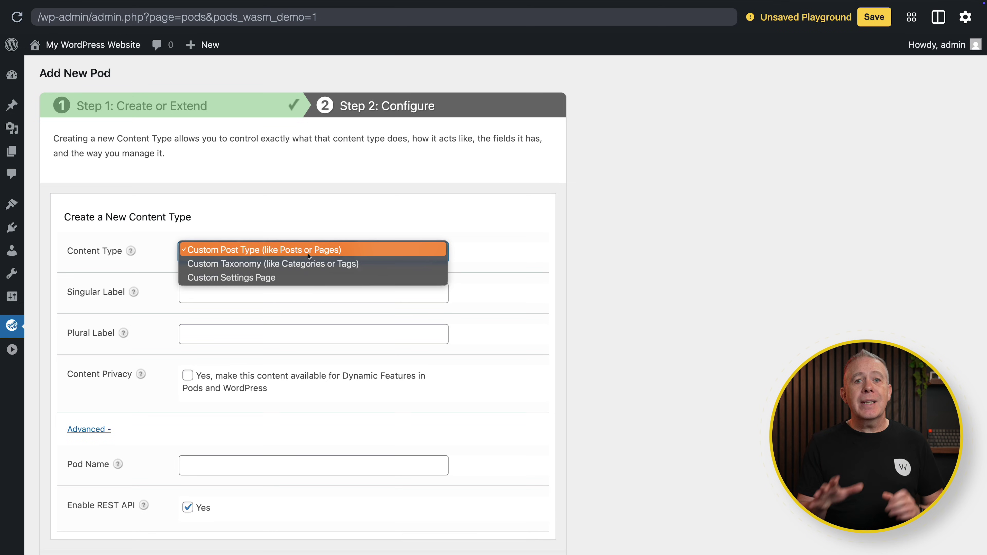
click(310, 250)
click(253, 295)
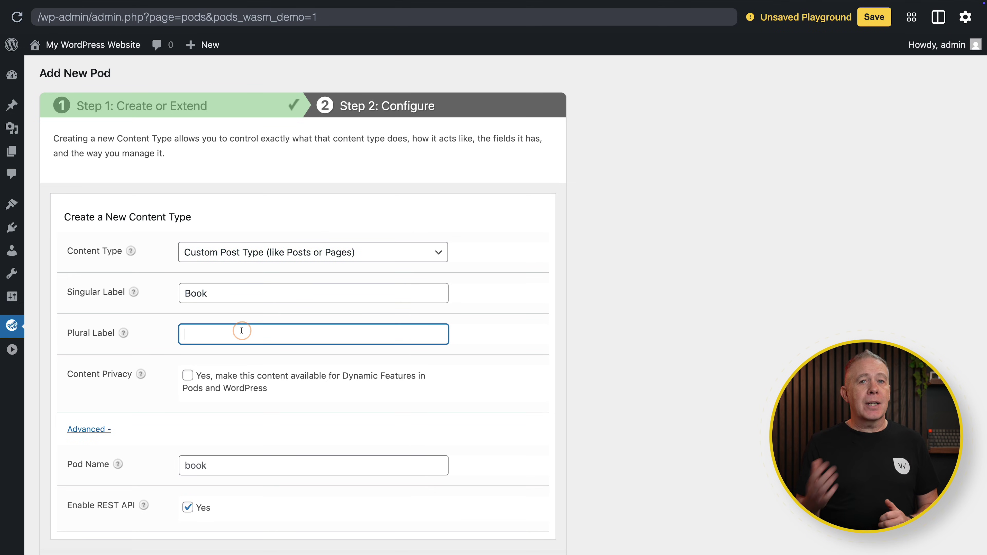
text(s)
scroll(217, 330, down, 2)
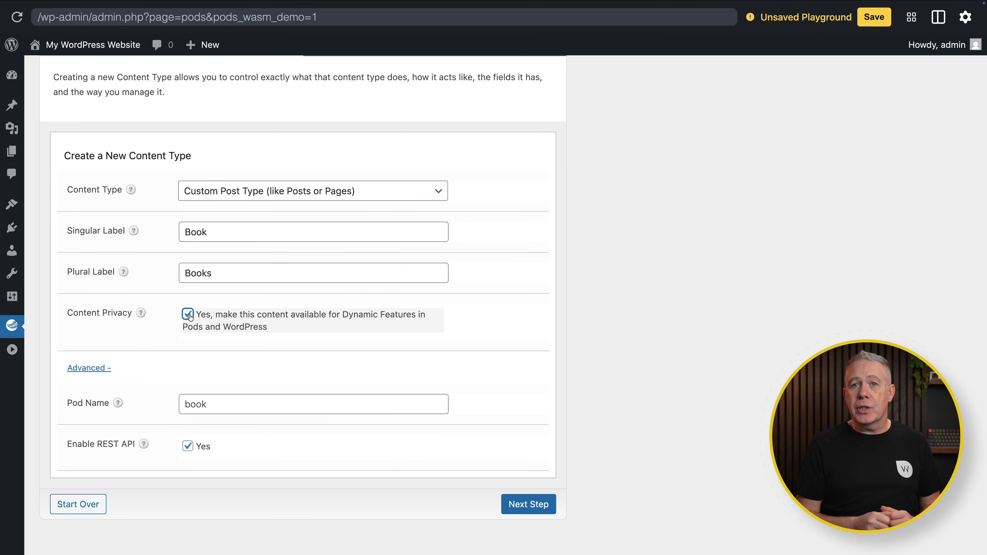
scroll(169, 355, down, 1)
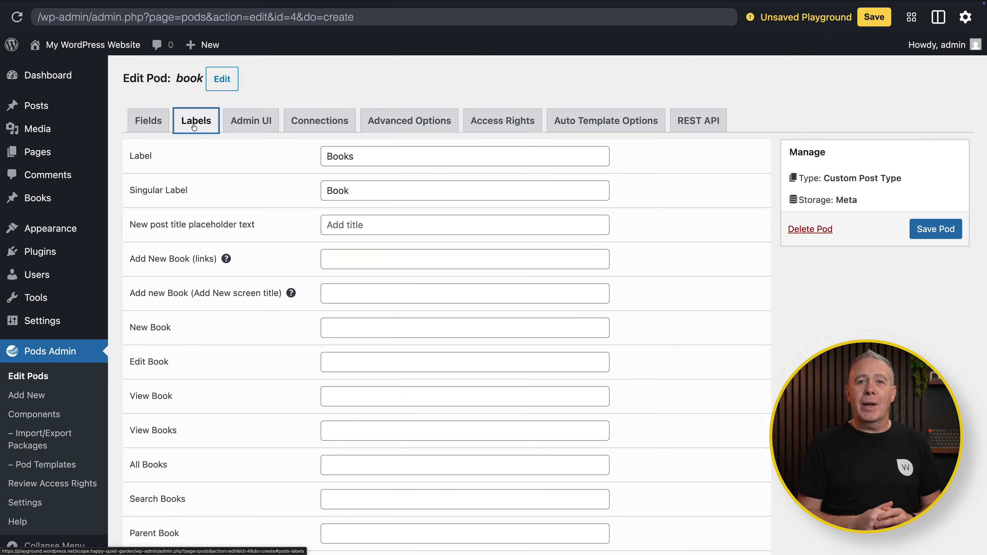
Show the Books admin menu in the dashboard at menu position 3 and include Books in navigation menus.
click(255, 125)
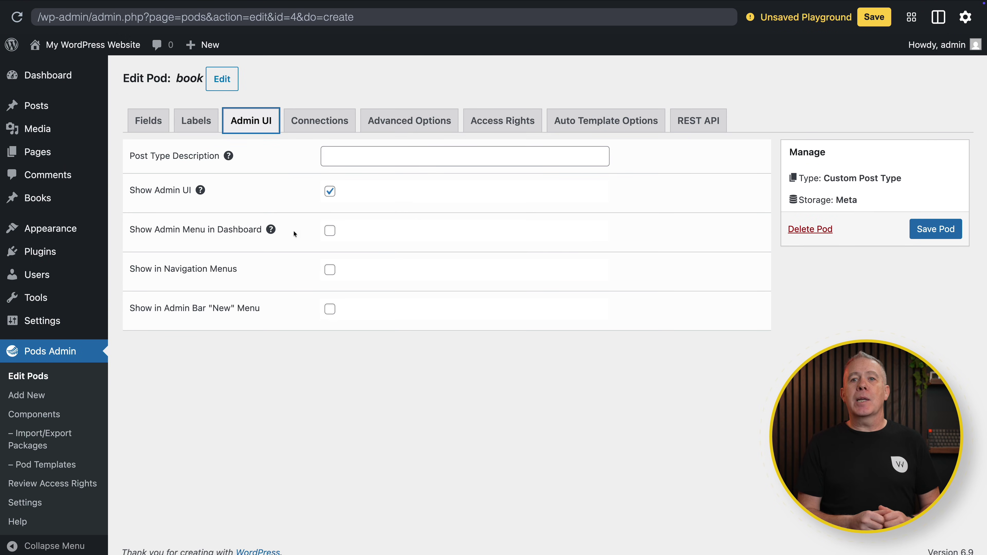
click(261, 231)
click(327, 342)
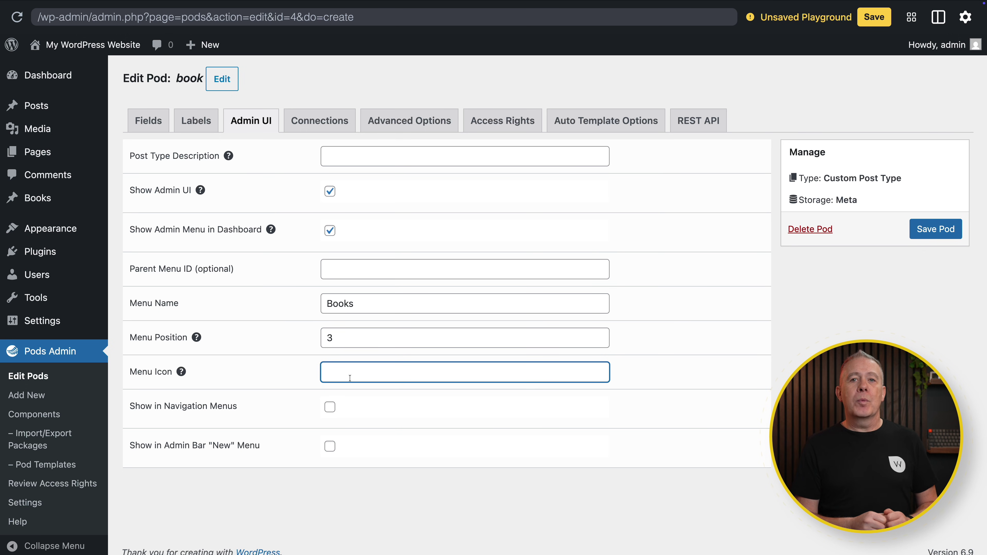
click(329, 407)
Make the book post type hierarchical and enable its archive page.
click(321, 123)
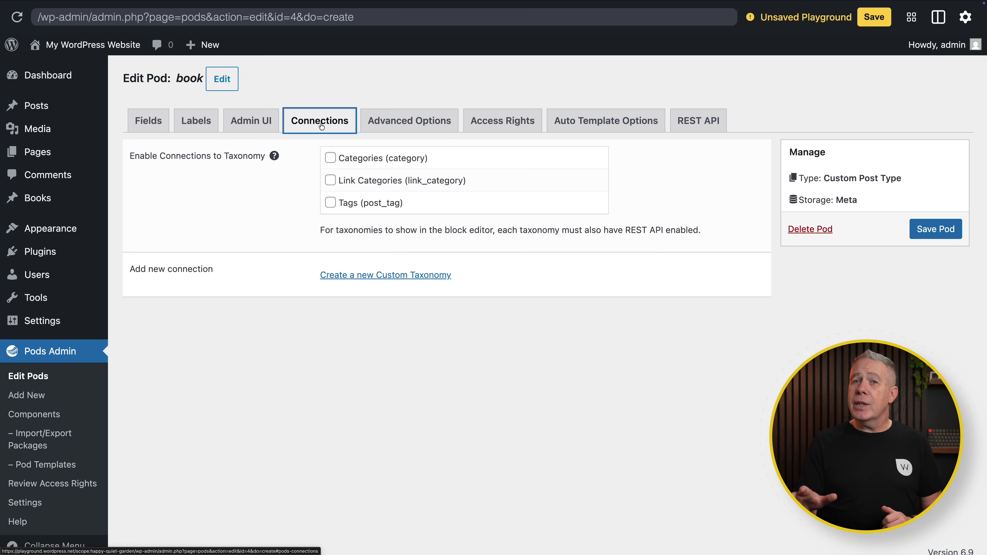
click(409, 121)
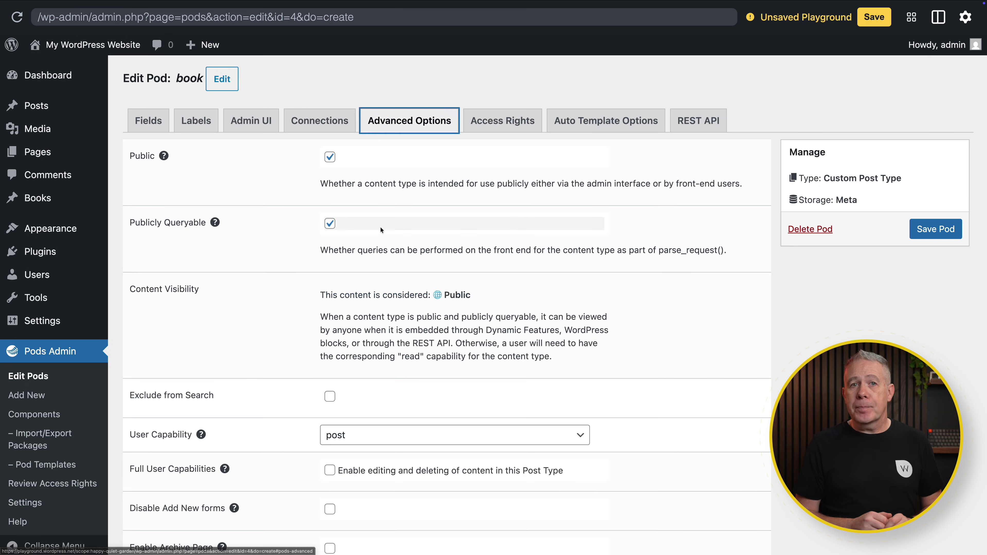
scroll(380, 228, down, 5)
scroll(380, 228, down, 3)
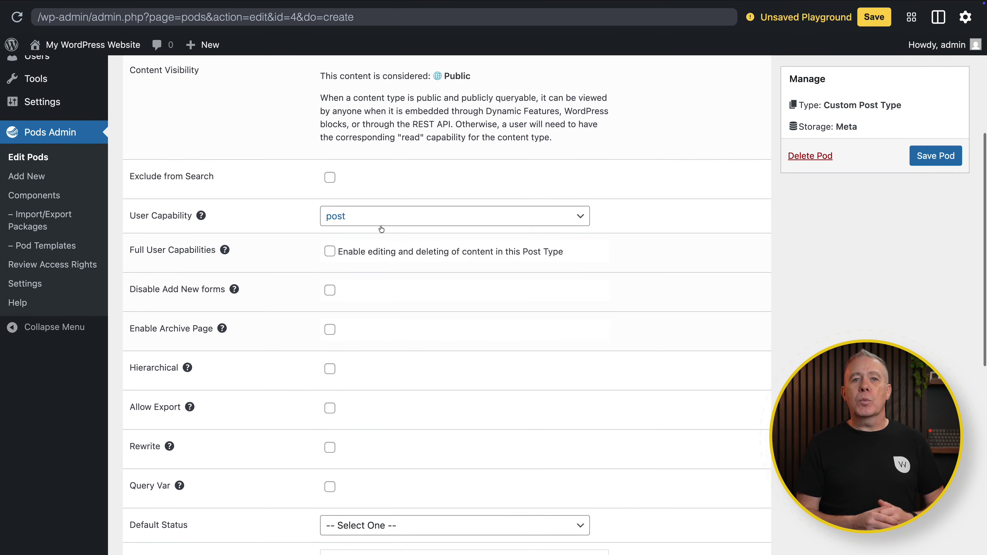
click(329, 326)
click(329, 286)
Add Featured Image and Excerpt to the features the book post type supports.
scroll(364, 301, down, 4)
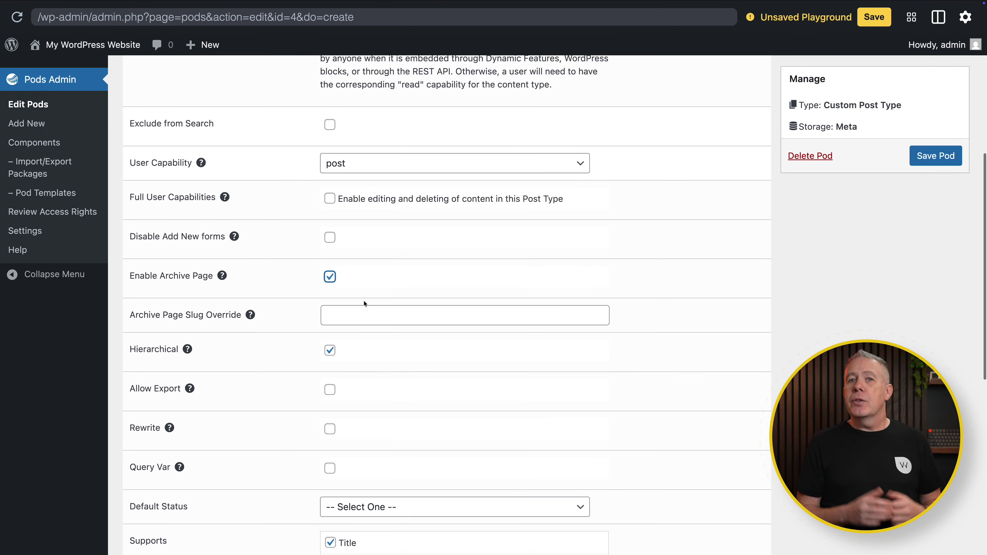
scroll(364, 303, down, 1)
click(365, 318)
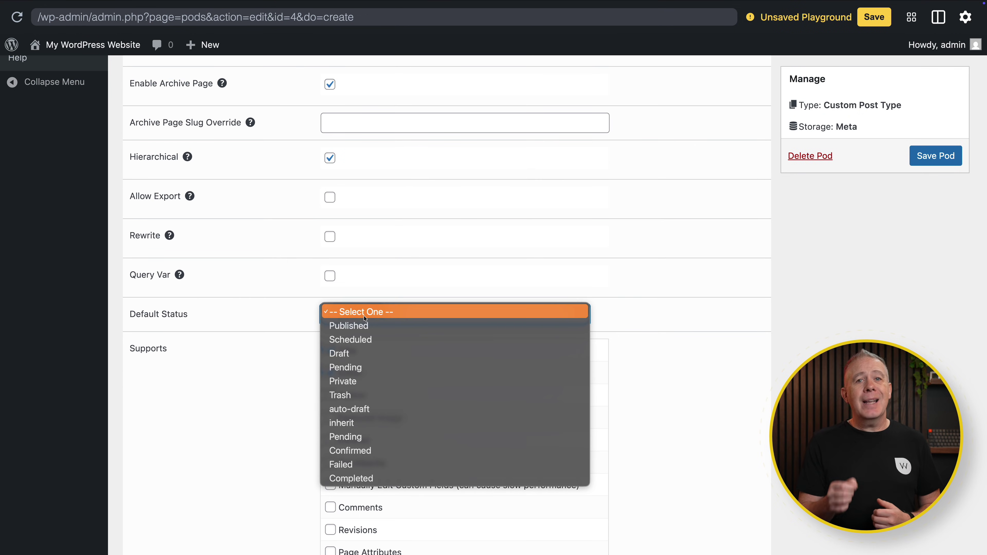
click(365, 318)
scroll(275, 398, down, 2)
click(330, 325)
click(330, 347)
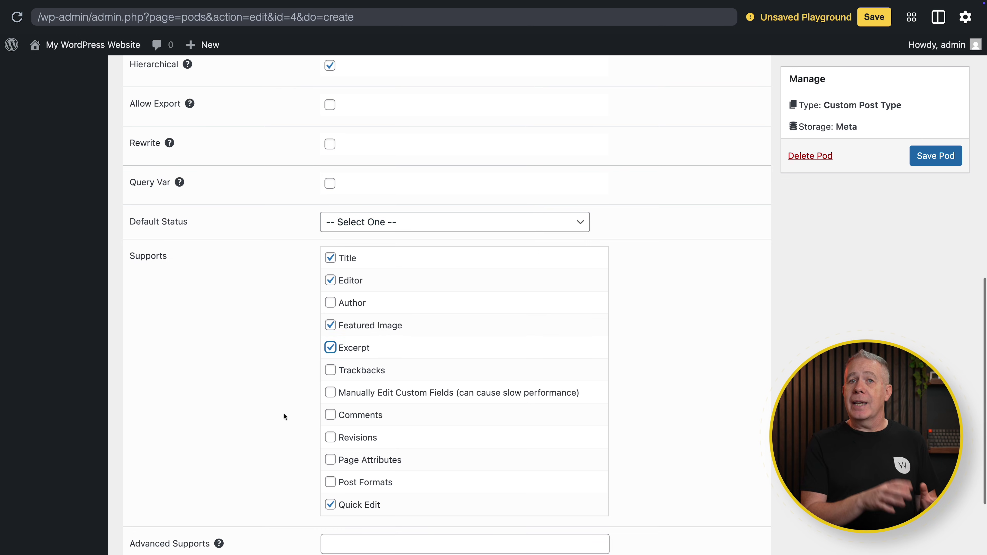
scroll(284, 414, down, 3)
scroll(284, 414, up, 15)
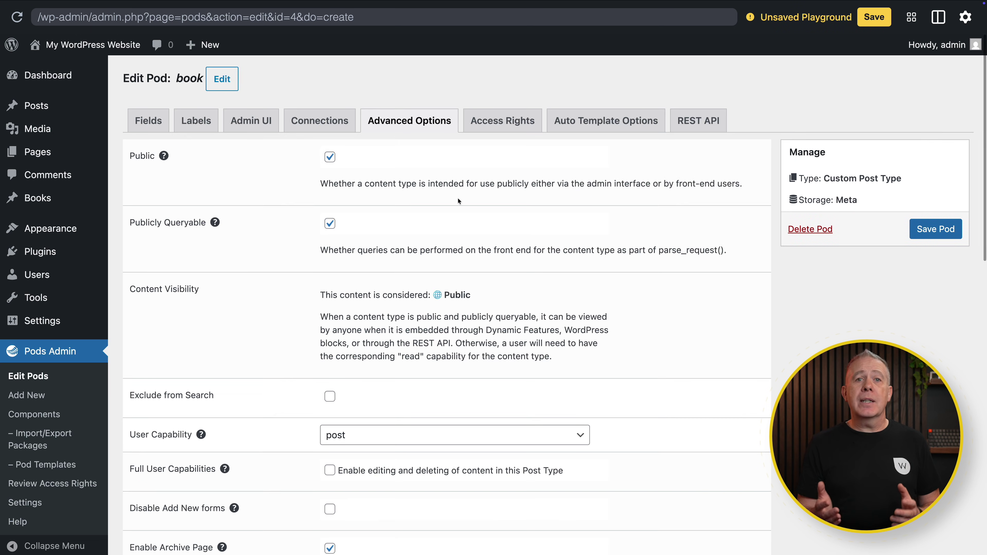
Set the book pod's Restrict Dynamic Features access right to Restricted, so access rights are checked for embedded content.
click(509, 127)
scroll(667, 353, down, 5)
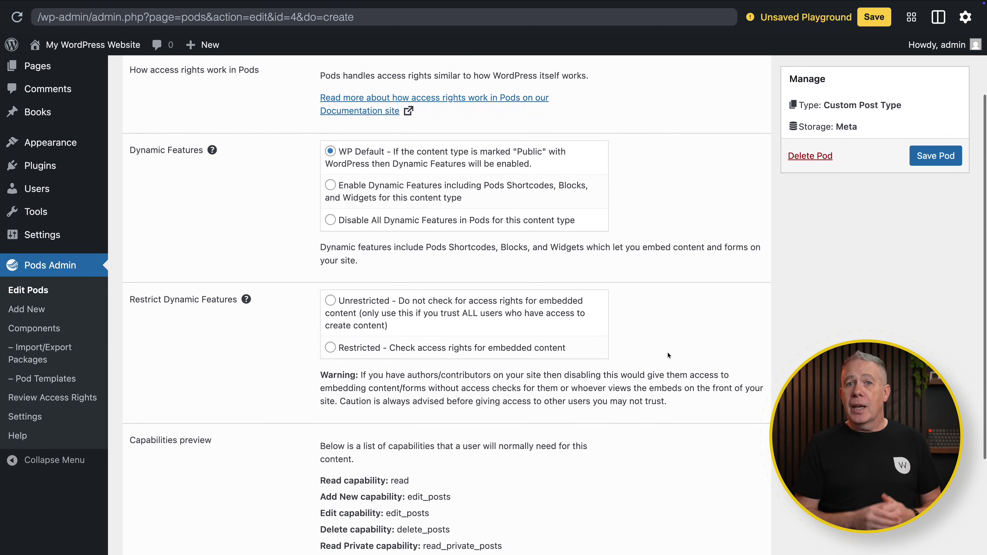
click(330, 271)
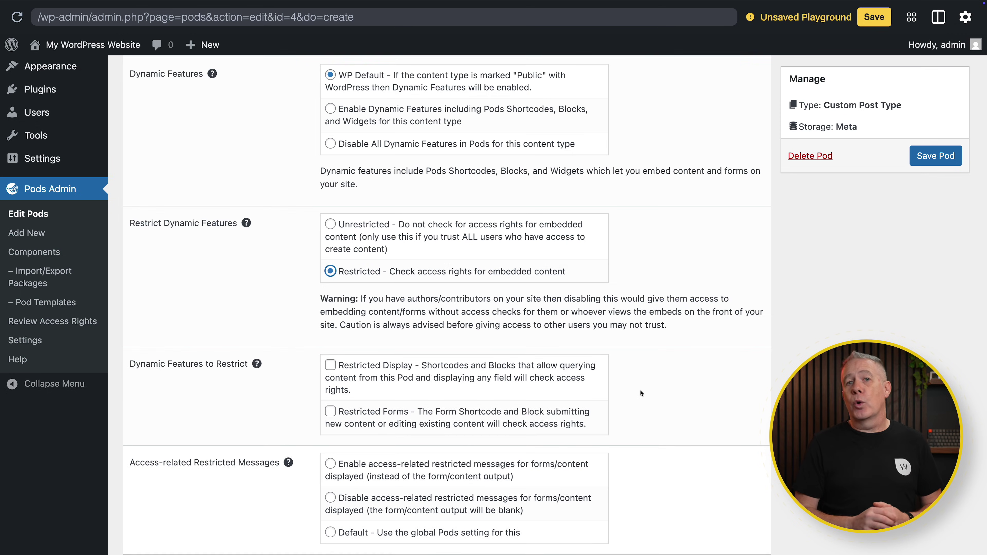
scroll(635, 365, down, 3)
scroll(640, 390, down, 10)
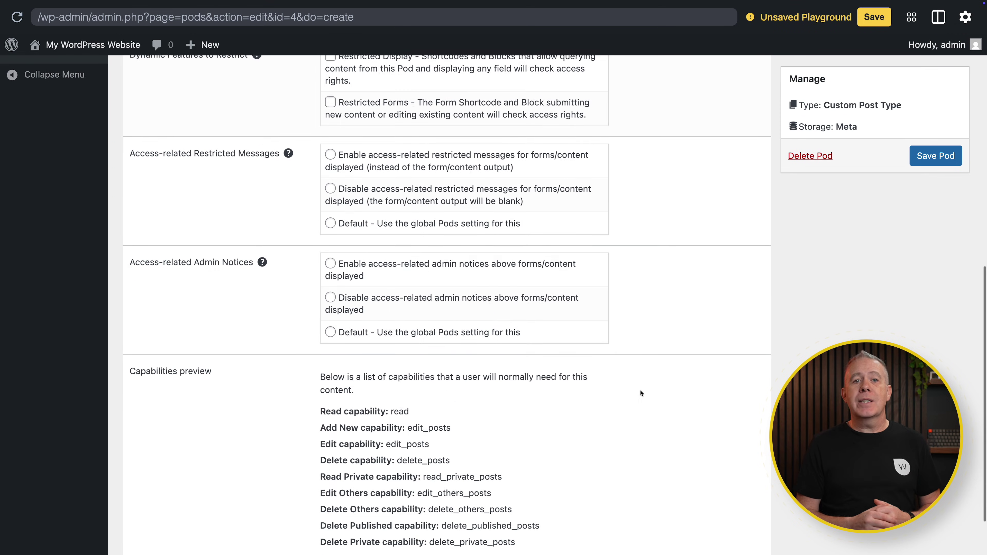
scroll(640, 390, up, 15)
Review the book pod's auto template and REST API settings.
click(621, 122)
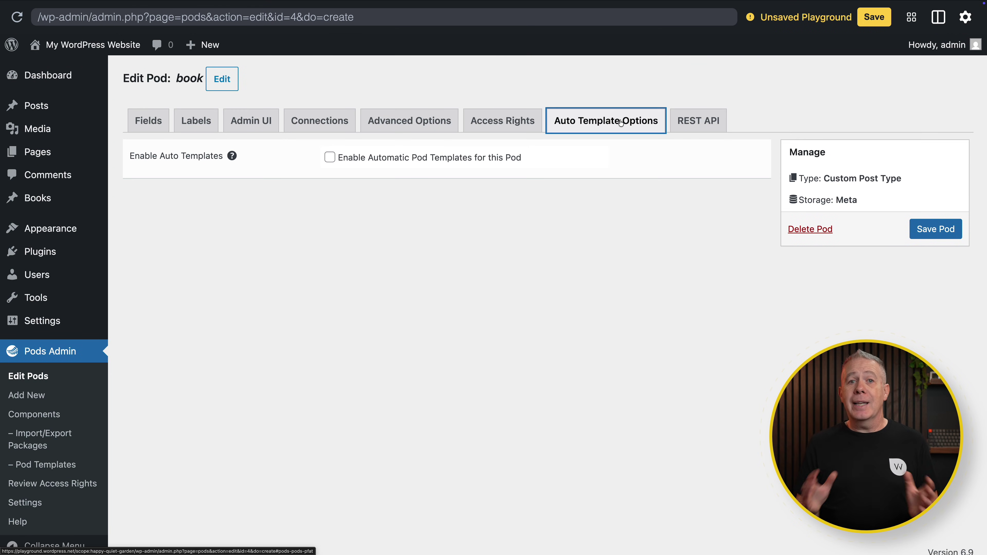
click(697, 123)
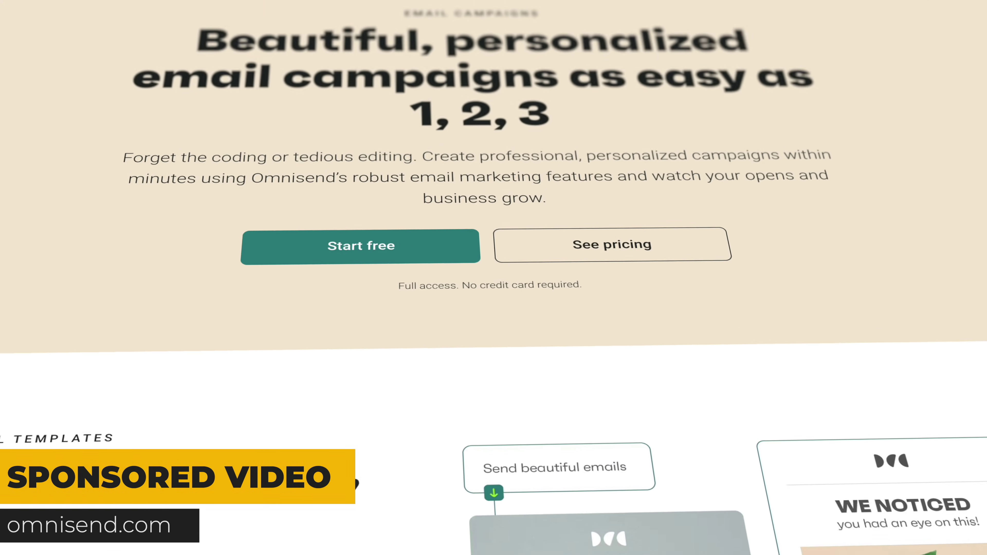
Write the question "How do I view my contact activity in real-time?" in the Omnisend support chat.
text(f)
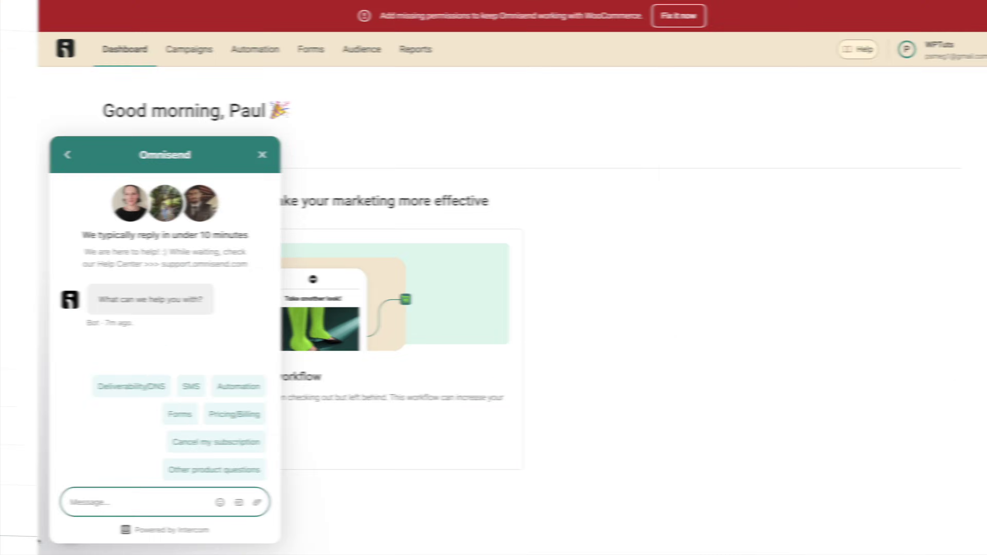
text(ow do I view my contact activi)
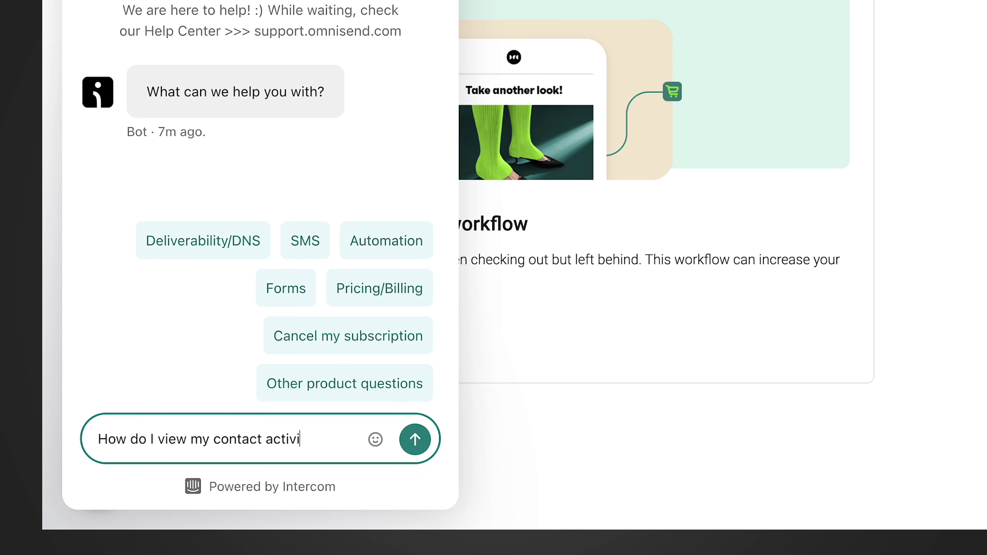
text(ty in real-time?)
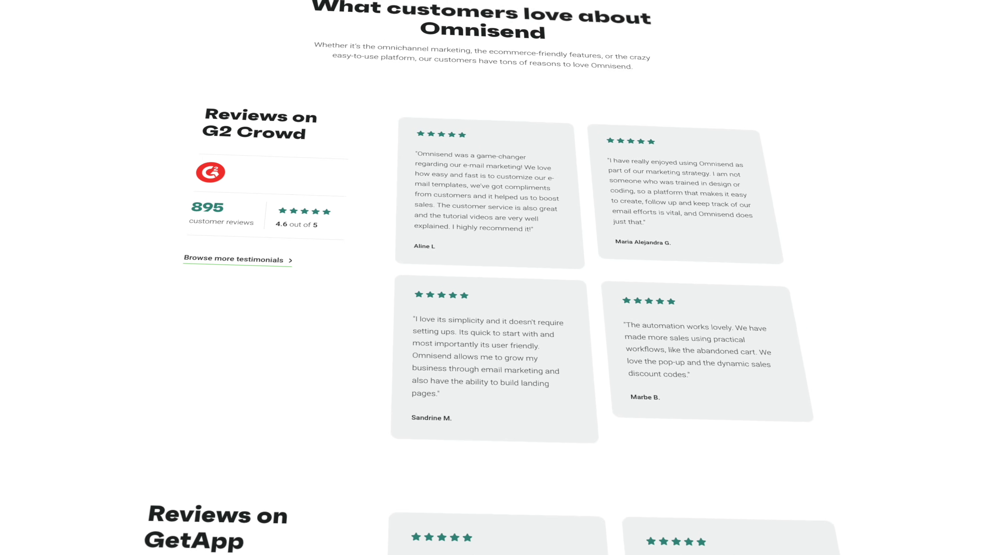
Open the Omnisend free sign-up form and enter the business email.
click(292, 239)
text(info@m)
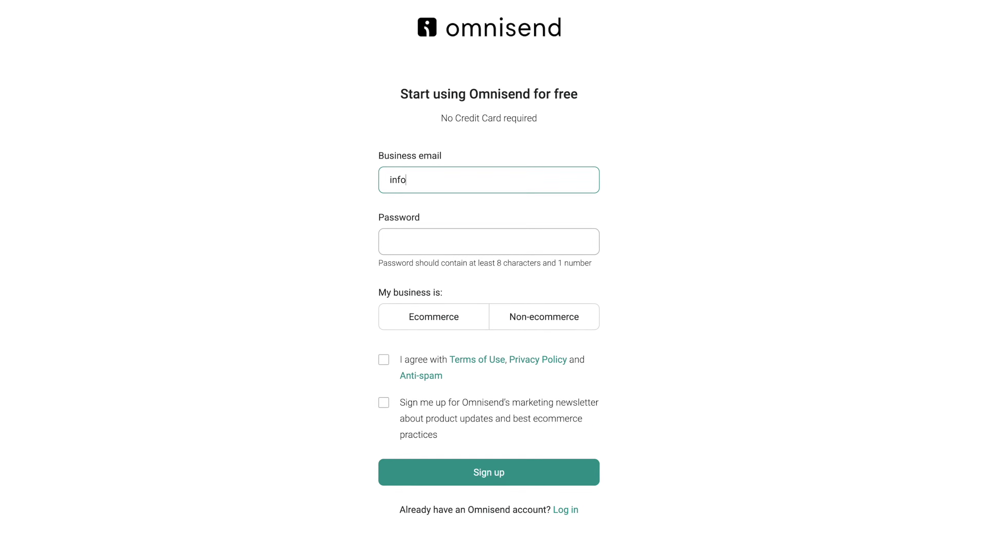
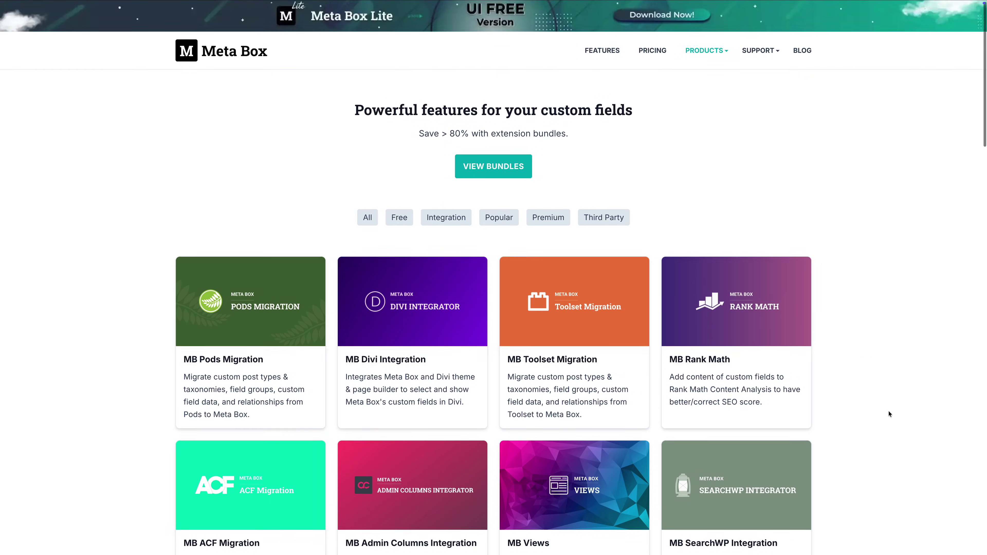
Browse the list of extensions on the Meta Box website.
scroll(494, 277, down, 3)
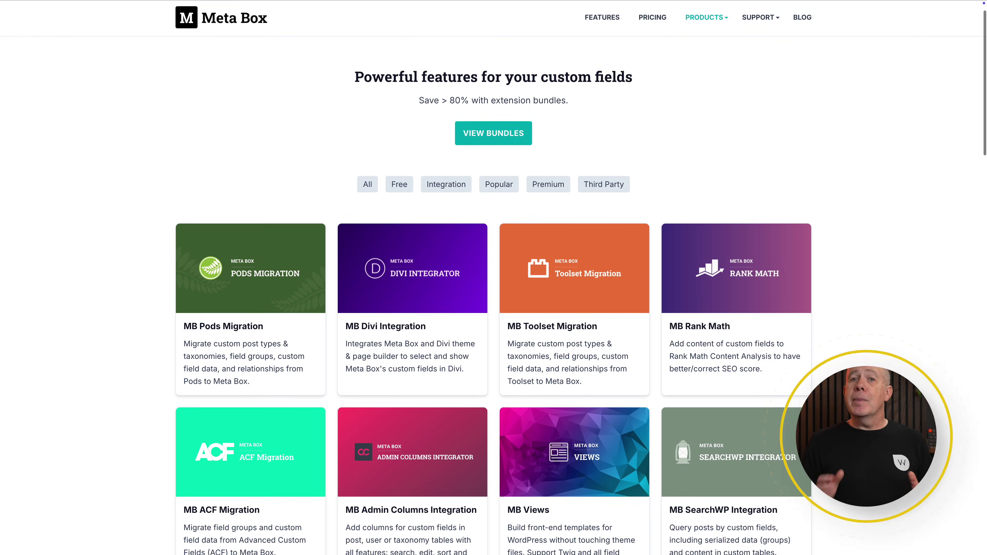
scroll(493, 277, down, 3)
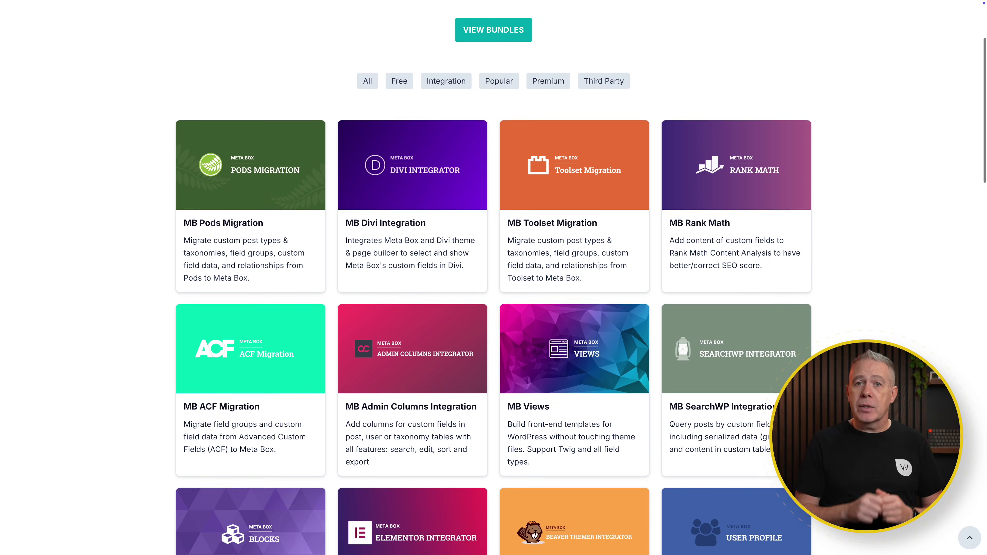
scroll(493, 277, down, 1)
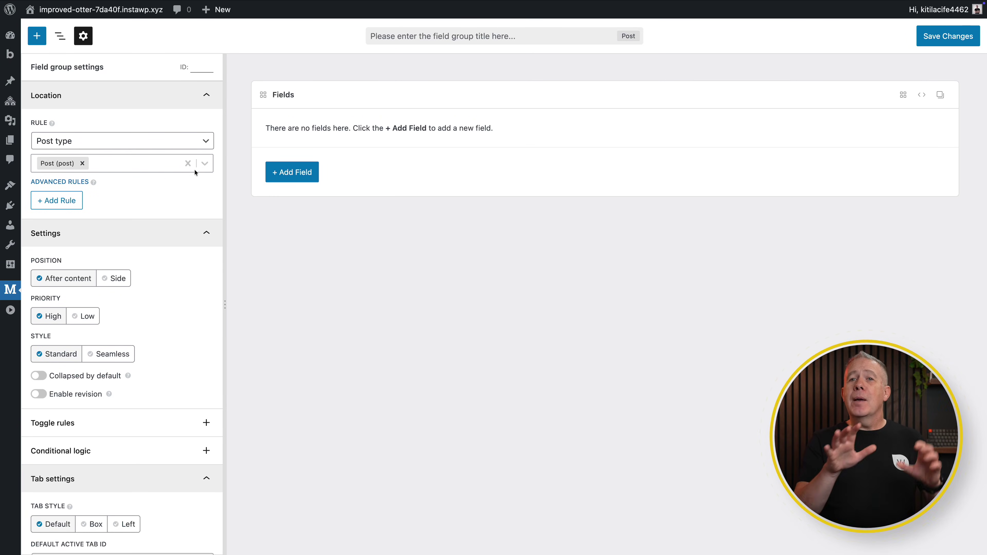
Assign the Meta Box field group to the Business post type and add a Text field labelled Business Type.
click(189, 164)
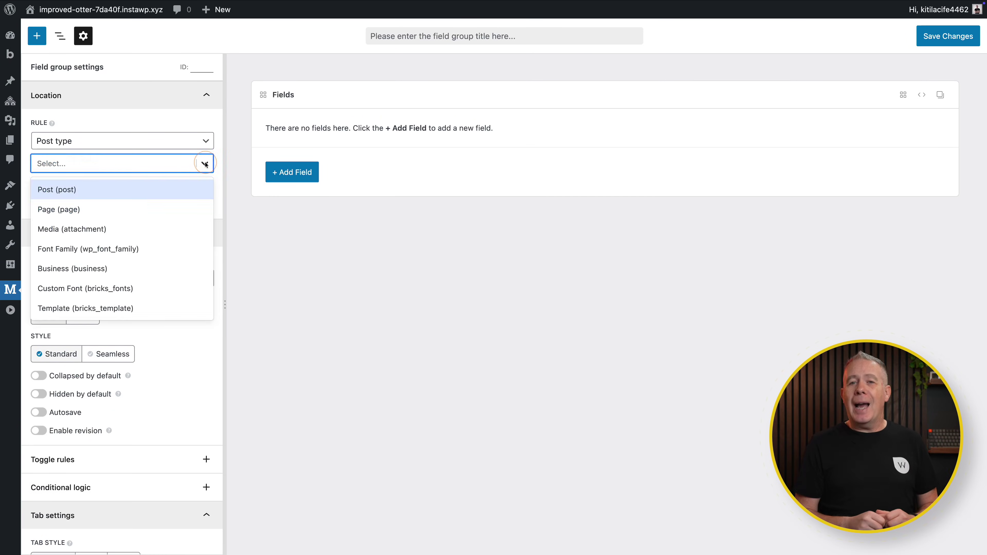
click(89, 269)
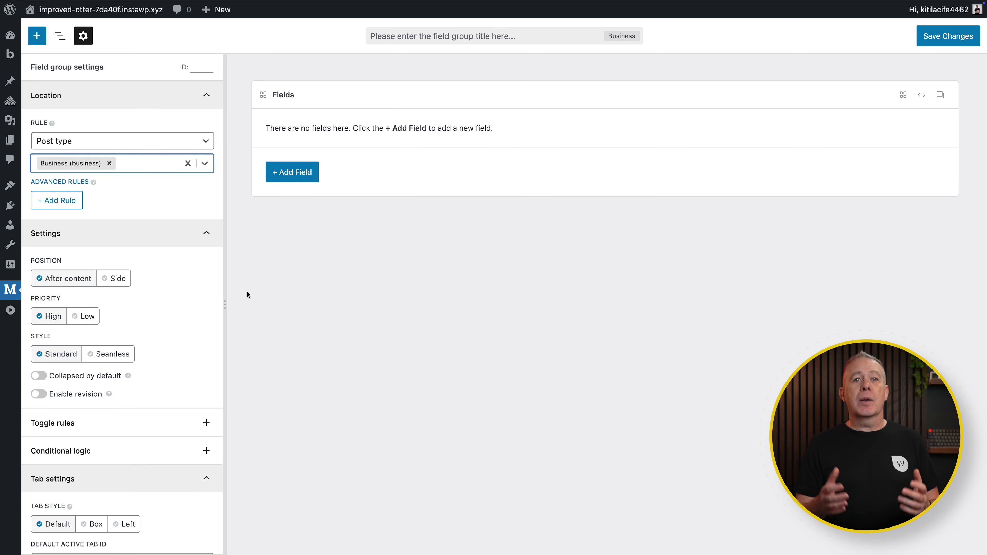
click(295, 173)
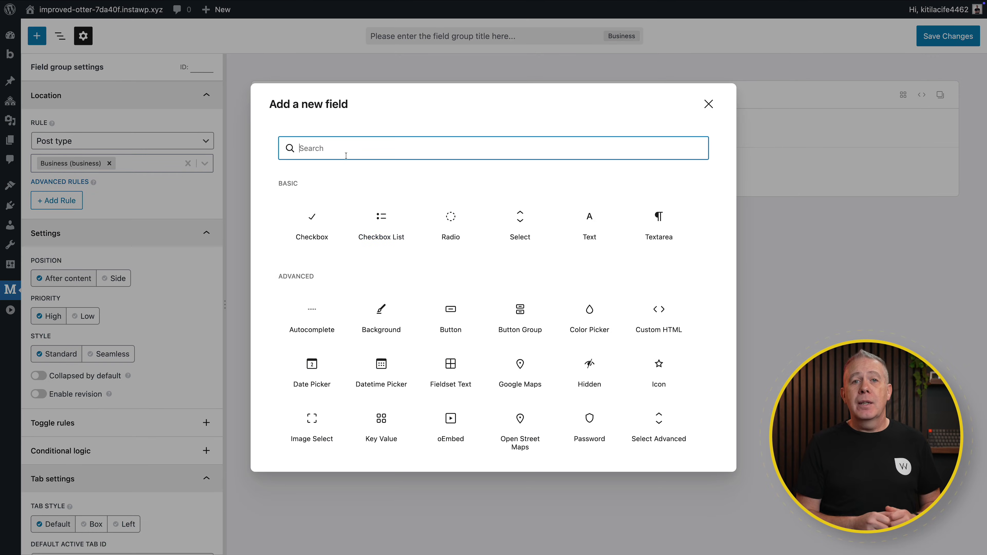
text(text)
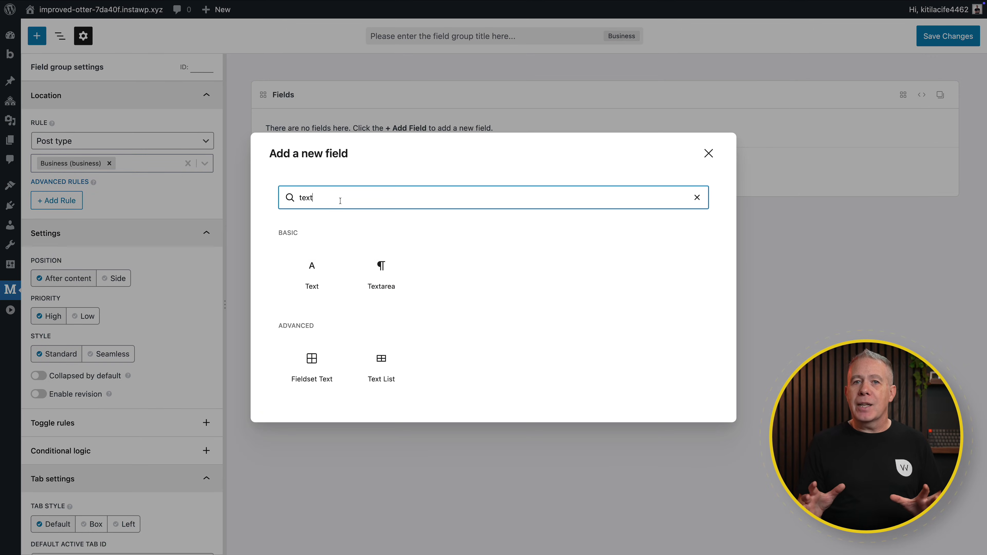
click(321, 283)
click(118, 135)
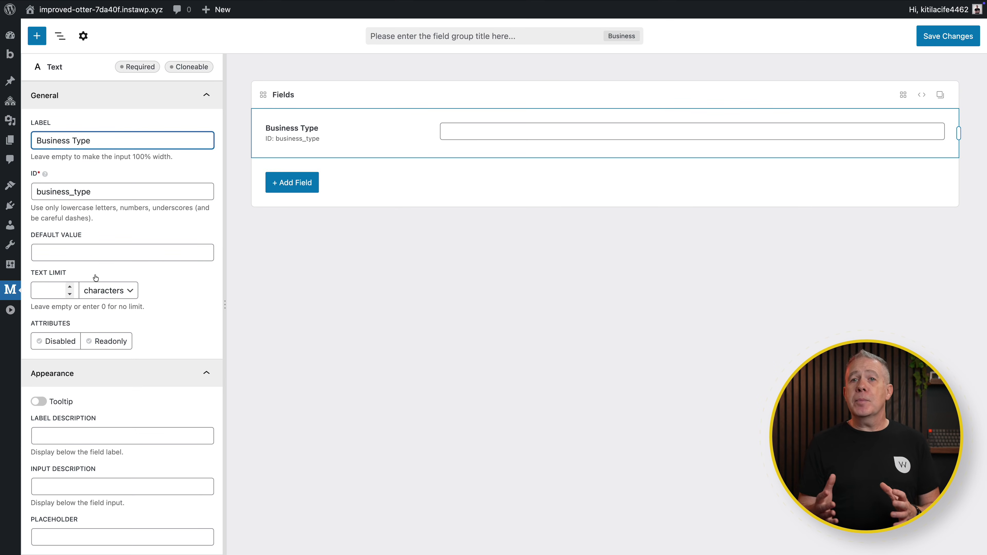
scroll(95, 276, down, 5)
click(39, 210)
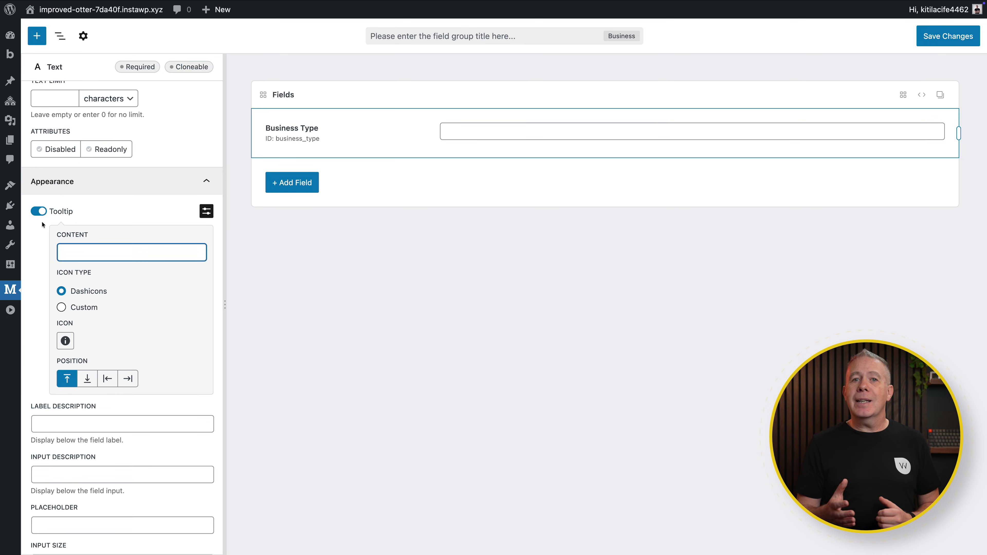
click(38, 211)
Set the Business Type field's placeholder to "Insert your business type here".
scroll(49, 250, down, 3)
click(47, 238)
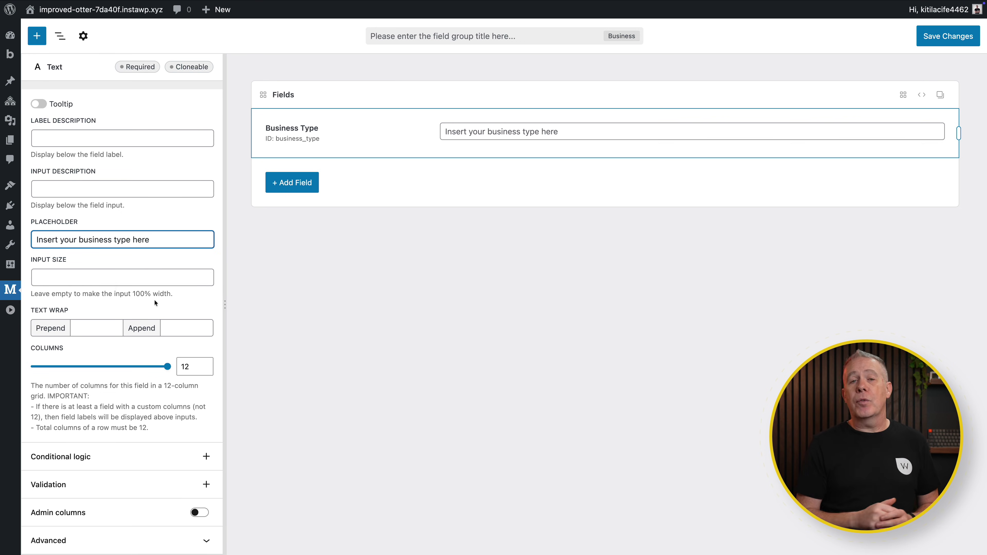
Enable an admin column for the Business Type field and make it searchable.
click(137, 457)
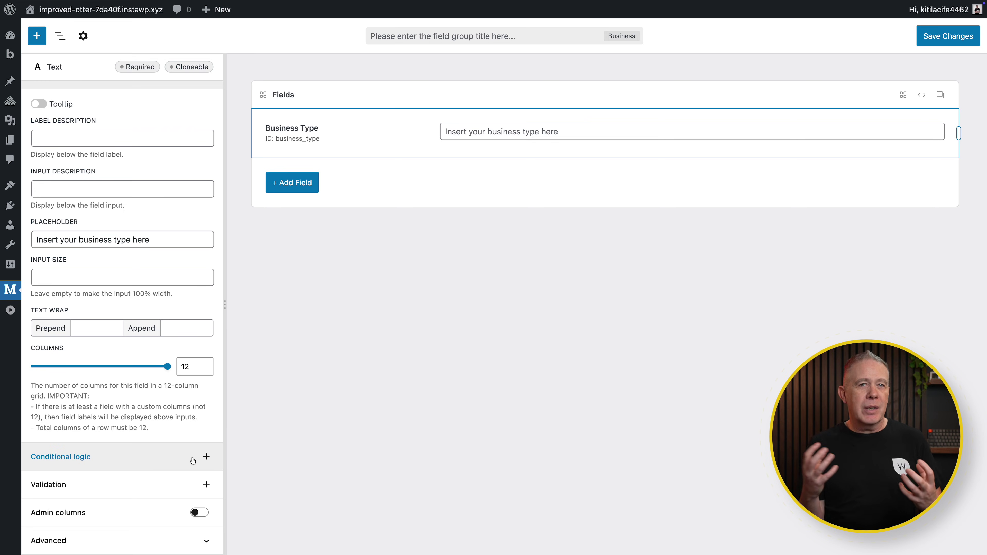
scroll(198, 505, down, 6)
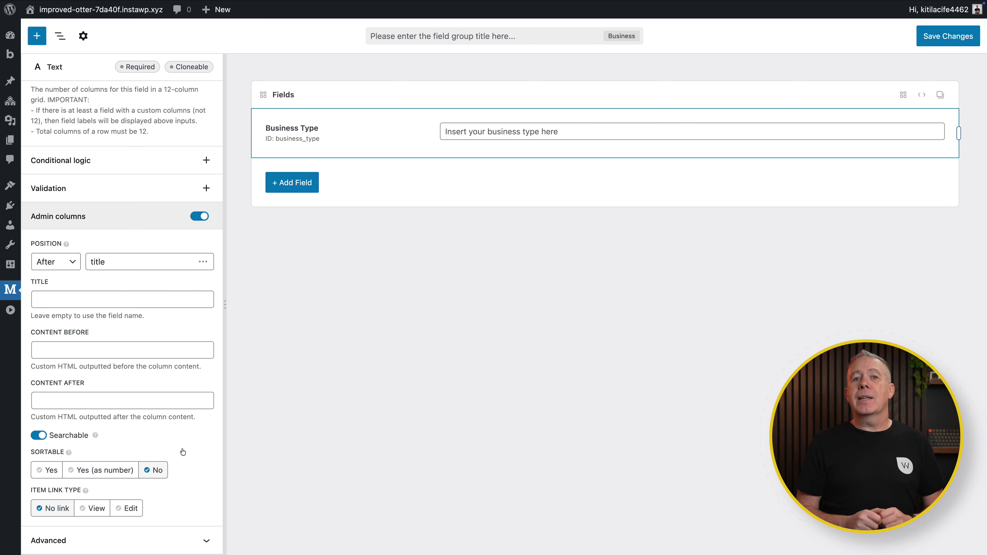
Search the Meta Box field types for "galler", clear the search, and browse the full list of available fields.
scroll(183, 452, up, 3)
click(301, 185)
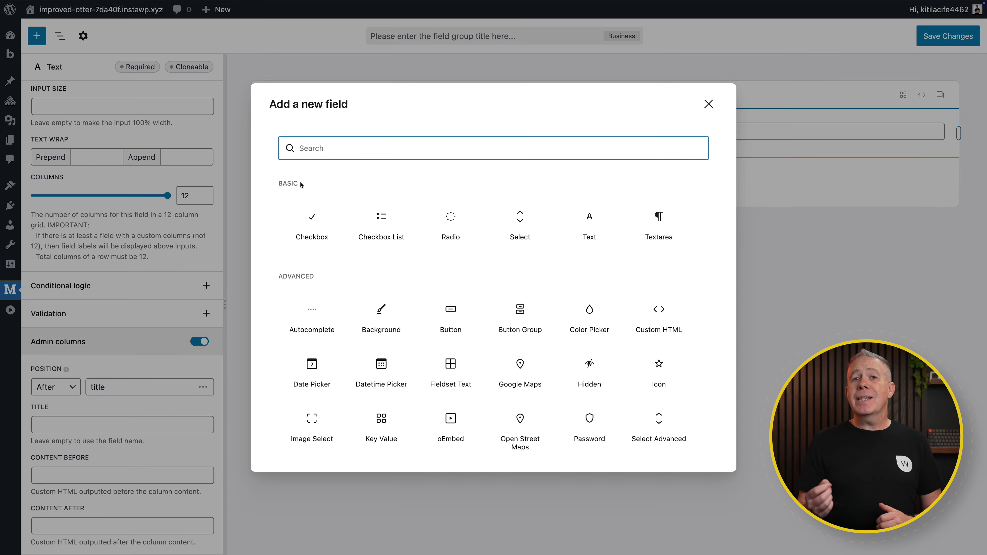
text(galler)
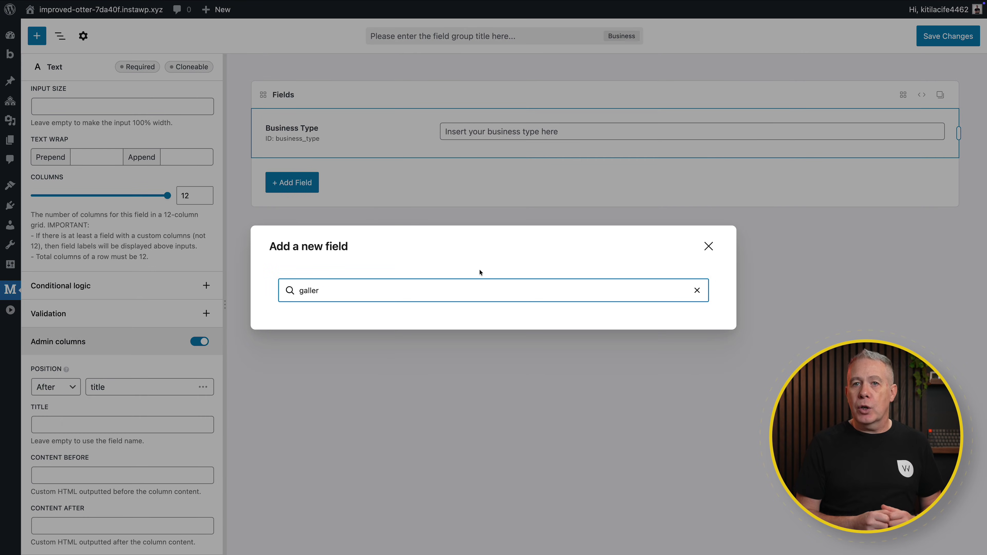
click(696, 290)
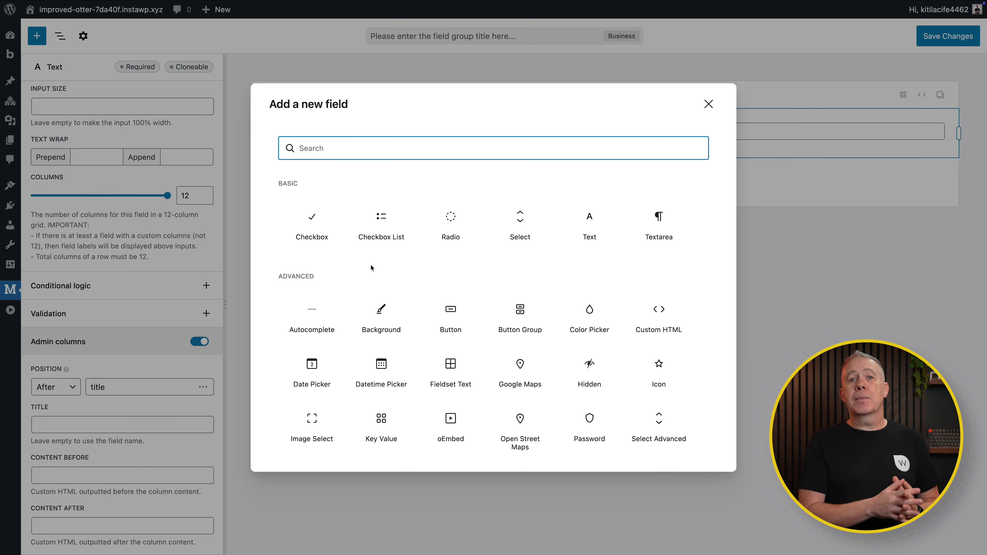
scroll(370, 265, down, 3)
scroll(371, 268, down, 2)
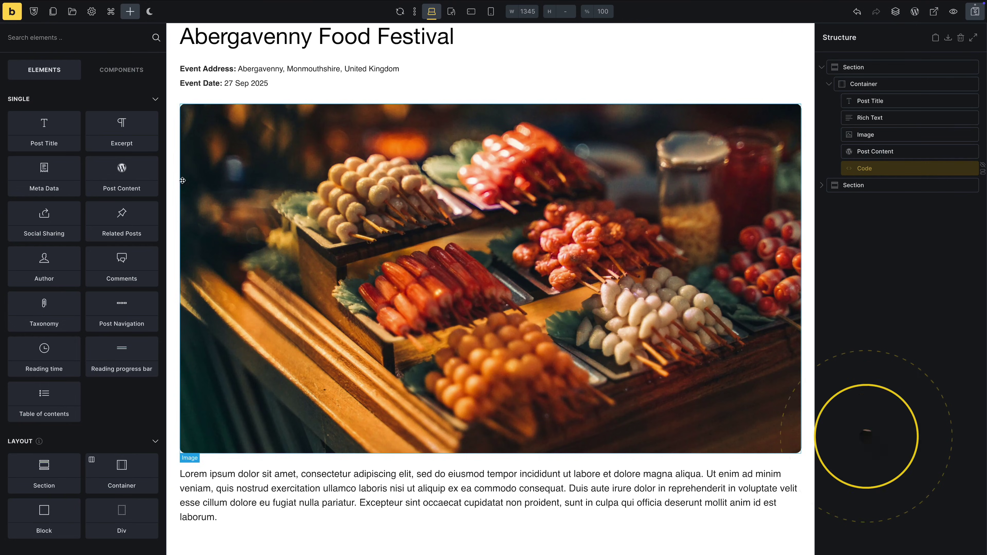
In the Bricks event template, add an Image Gallery element and bind its images to the ACPT event-details event-gallery field.
text(galler)
click(45, 96)
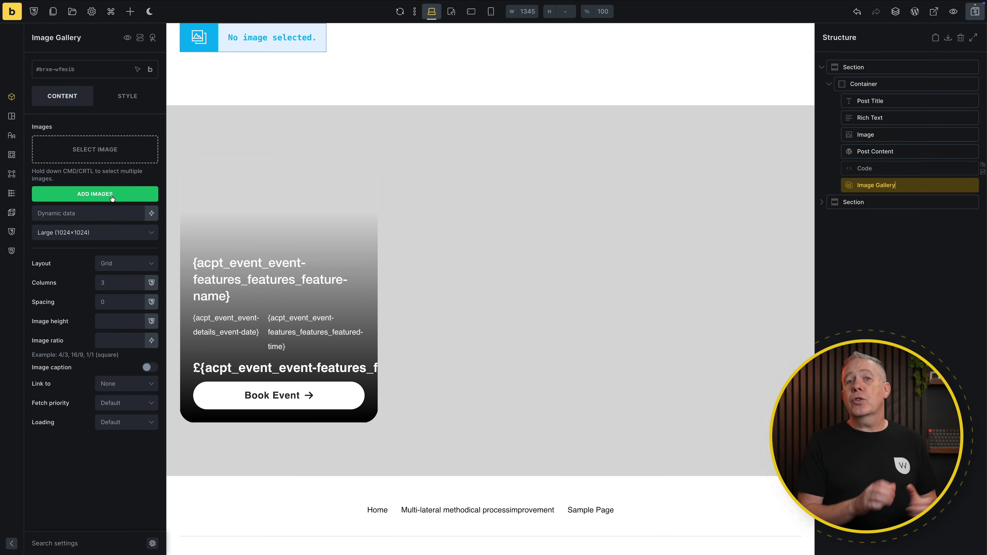
click(152, 213)
scroll(104, 393, down, 10)
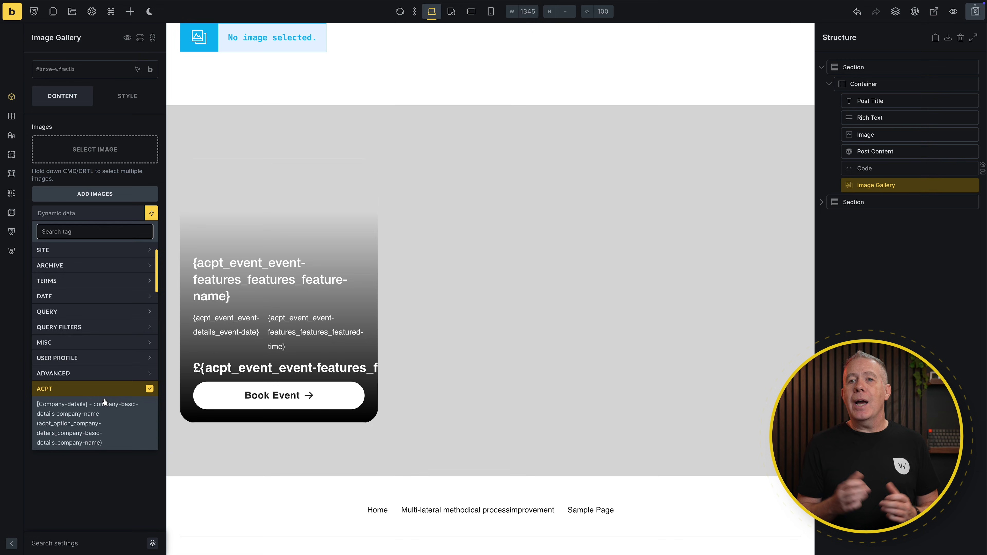
scroll(104, 402, down, 10)
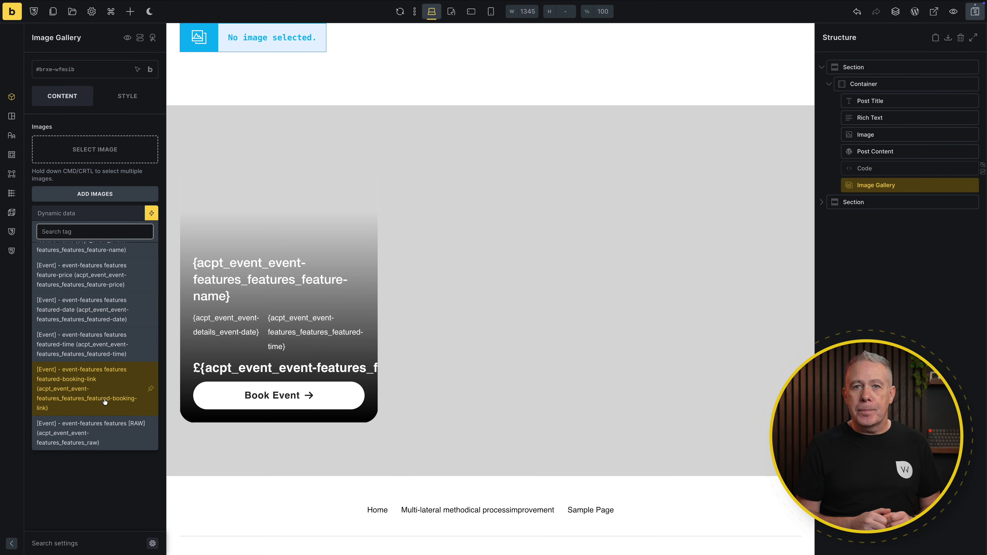
text(galler)
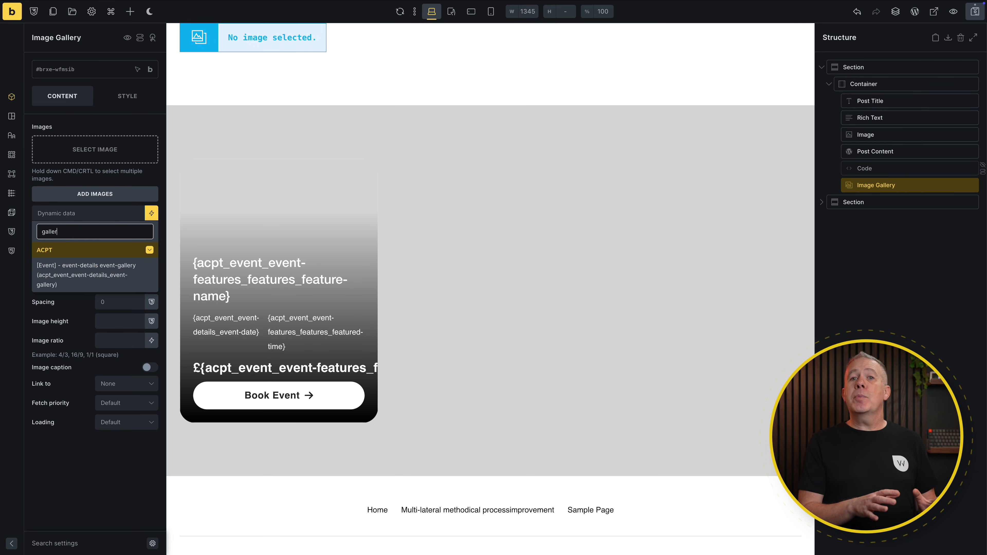
click(83, 270)
scroll(383, 247, up, 5)
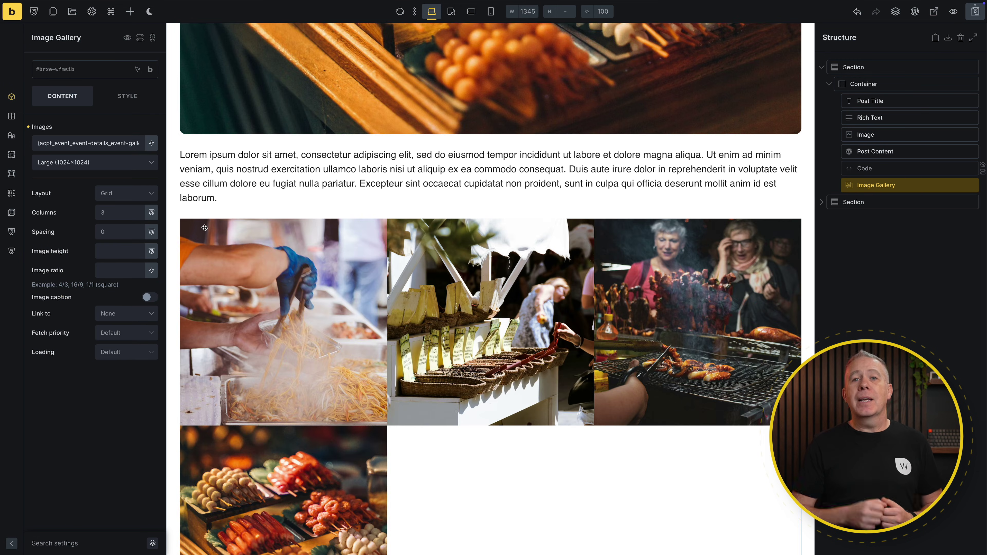
Set the image gallery's spacing using a predefined design variable.
click(132, 231)
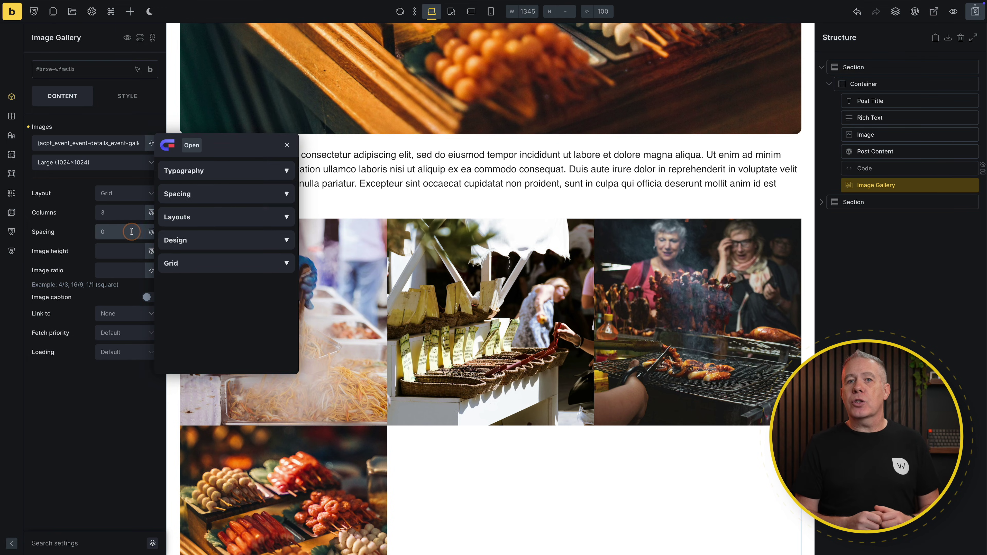
click(196, 241)
click(185, 281)
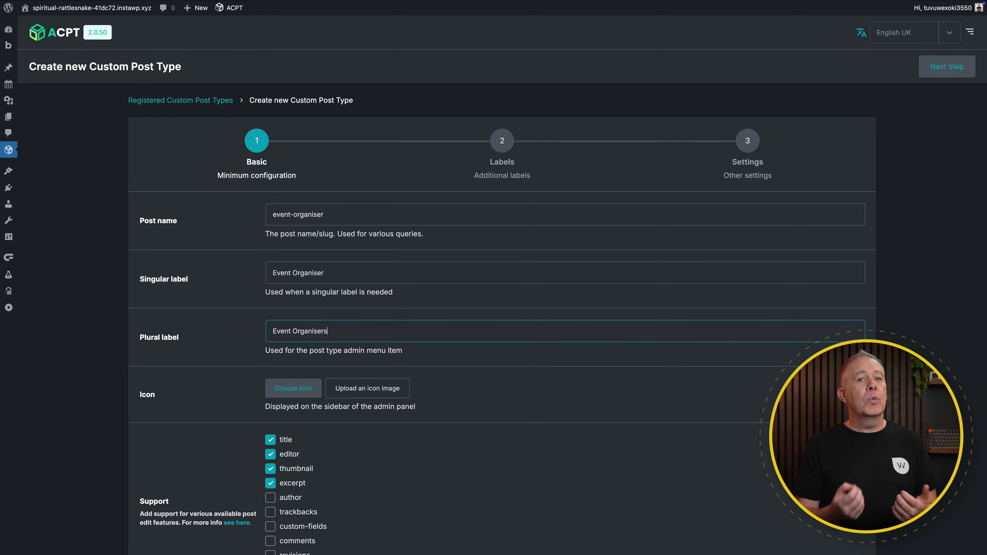
In ACPT, search the Dashicons for "cale" and assign the second calendar icon to the Event Organisers post type.
click(292, 389)
text(cale)
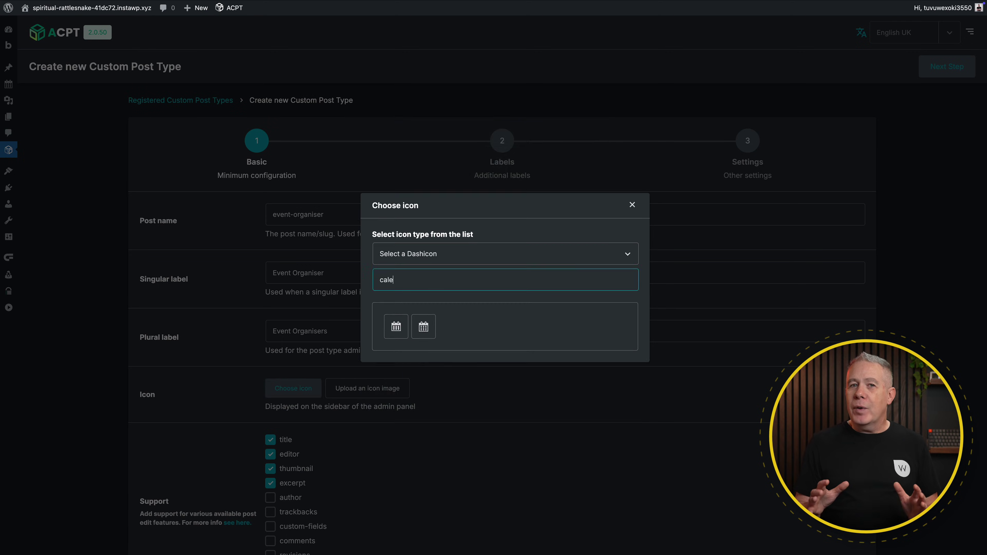
click(416, 327)
scroll(245, 382, down, 3)
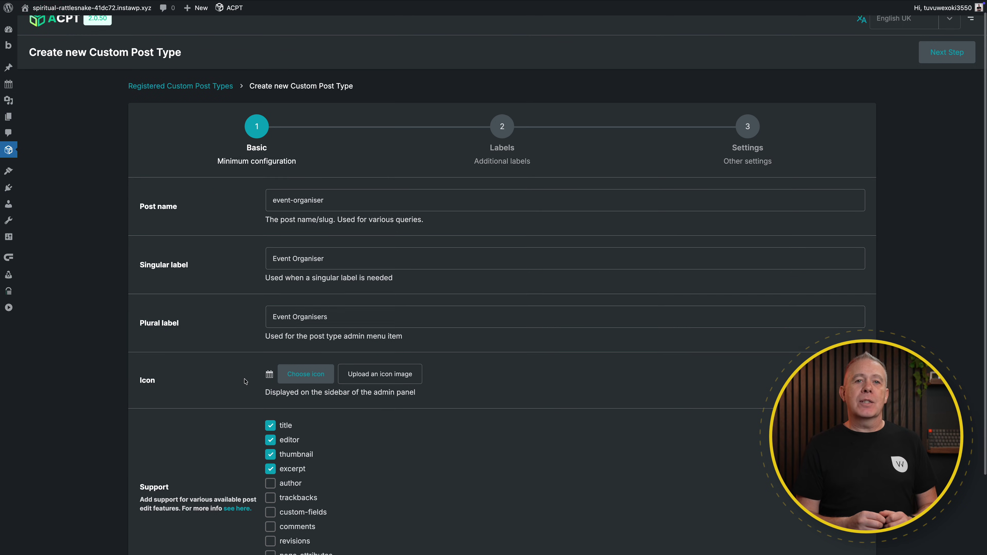
scroll(245, 382, up, 3)
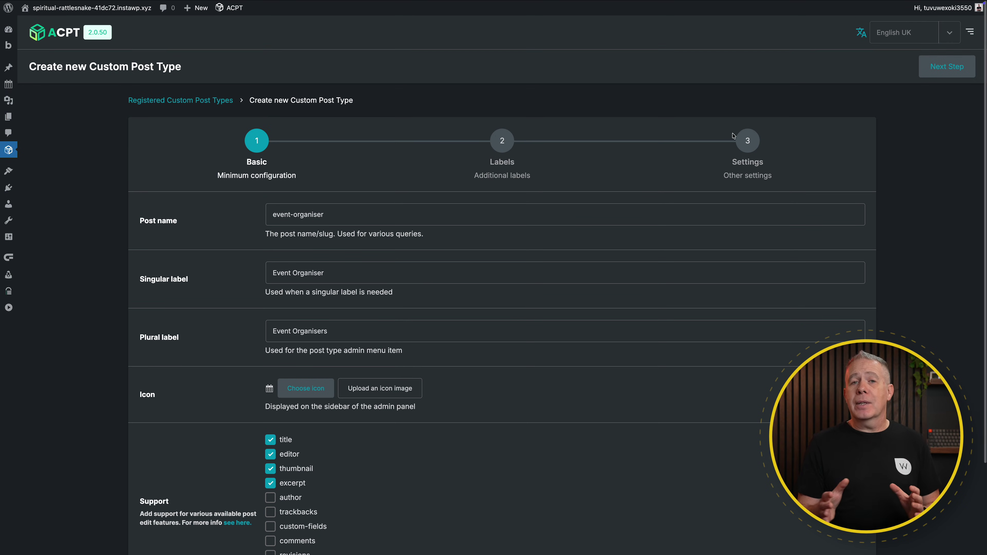
Advance to the Labels stage of the Event Organisers post type and look through its additional labels.
click(946, 67)
scroll(700, 321, down, 10)
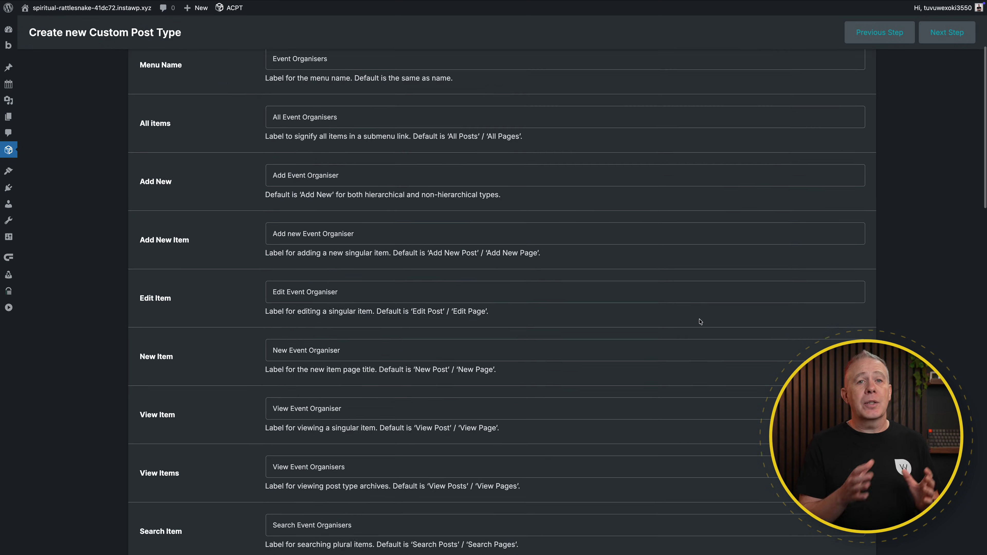
scroll(699, 319, down, 10)
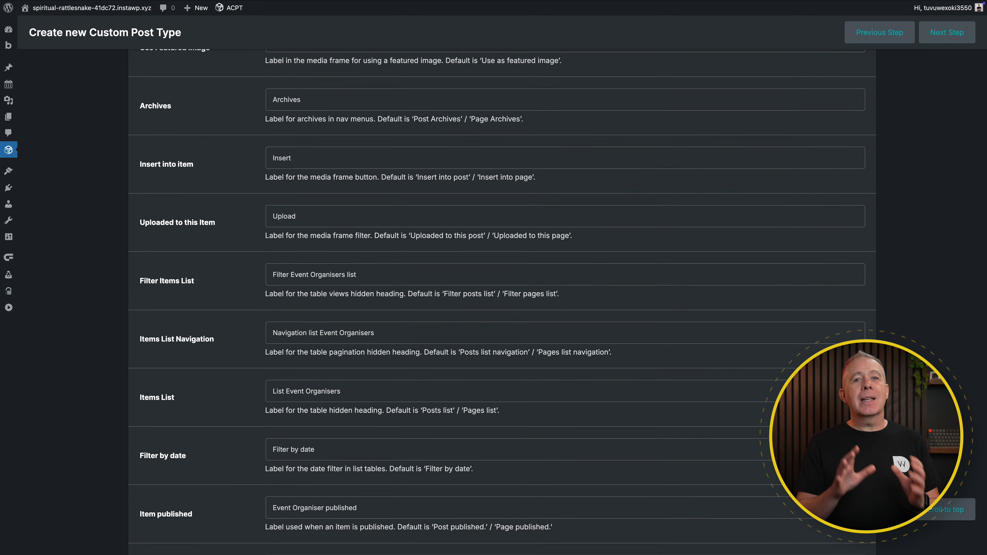
scroll(748, 164, up, 20)
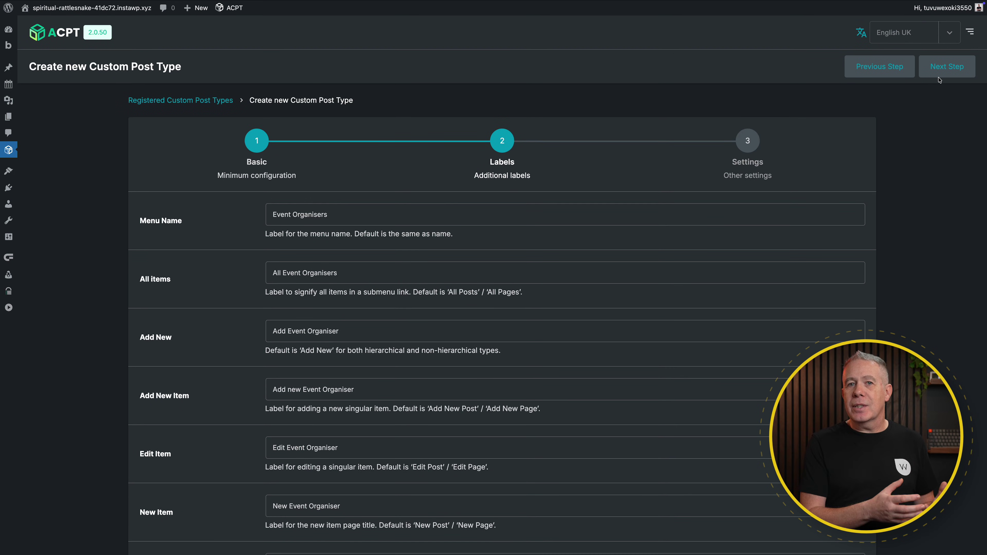
Advance to the Settings stage and make the Event Organisers post type hierarchical.
click(939, 76)
scroll(326, 215, down, 1)
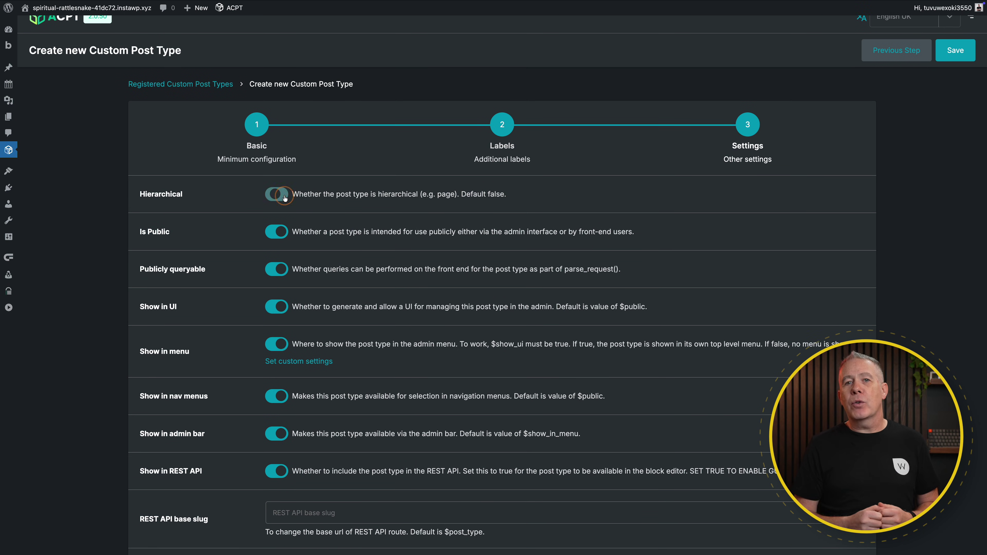
scroll(360, 255, down, 5)
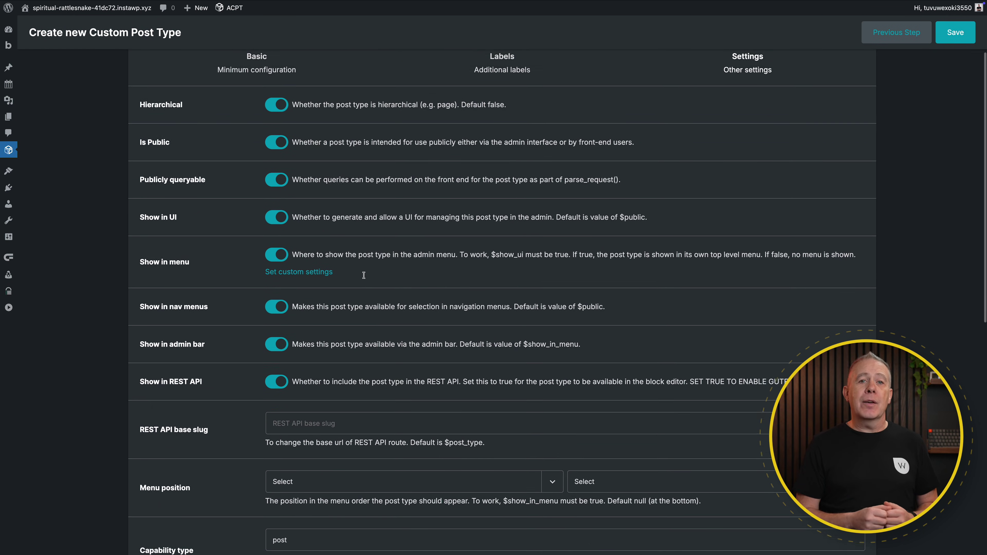
Set the post type's menu position to Before Events and look over the remaining archive and rewrite settings.
scroll(366, 277, down, 4)
click(467, 330)
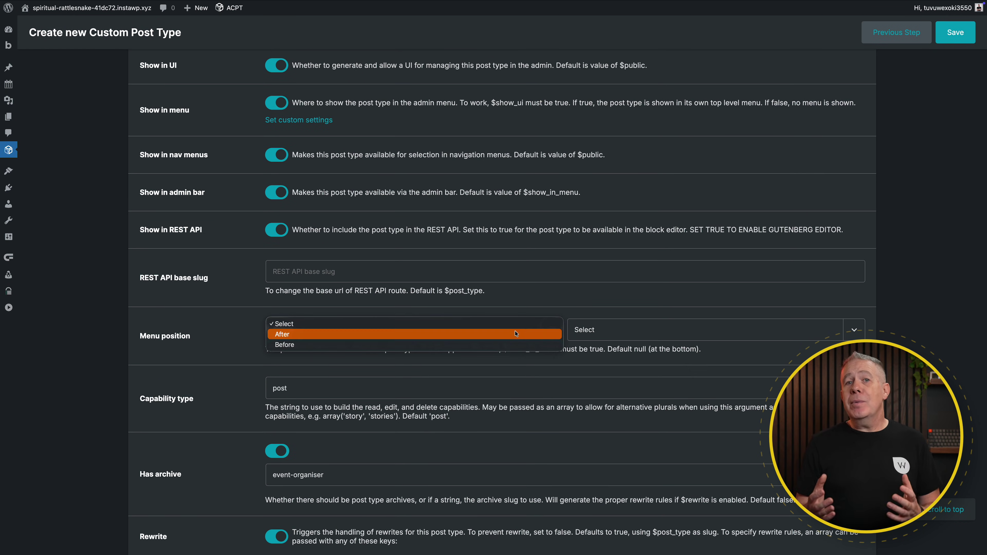
click(468, 343)
click(777, 330)
click(773, 365)
scroll(495, 391, down, 7)
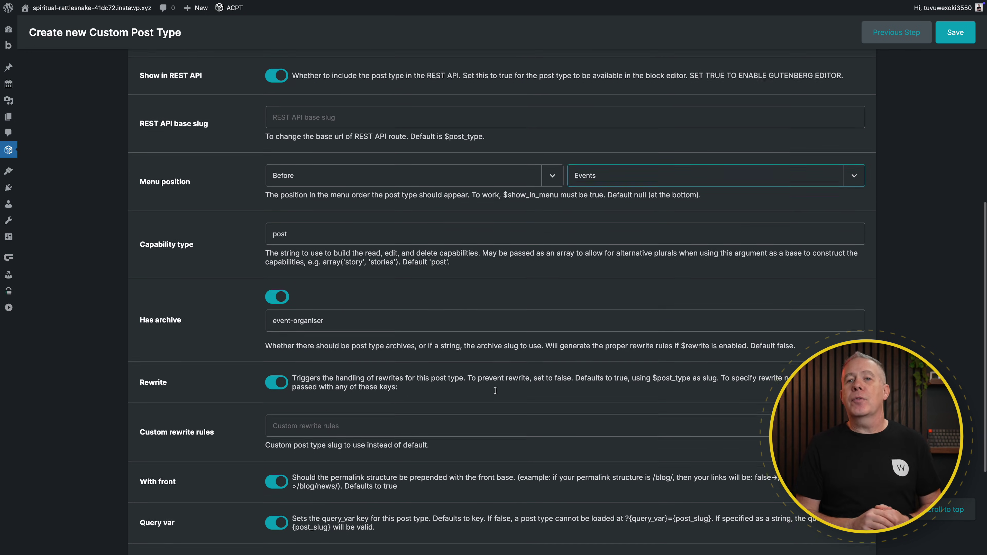
scroll(496, 392, down, 2)
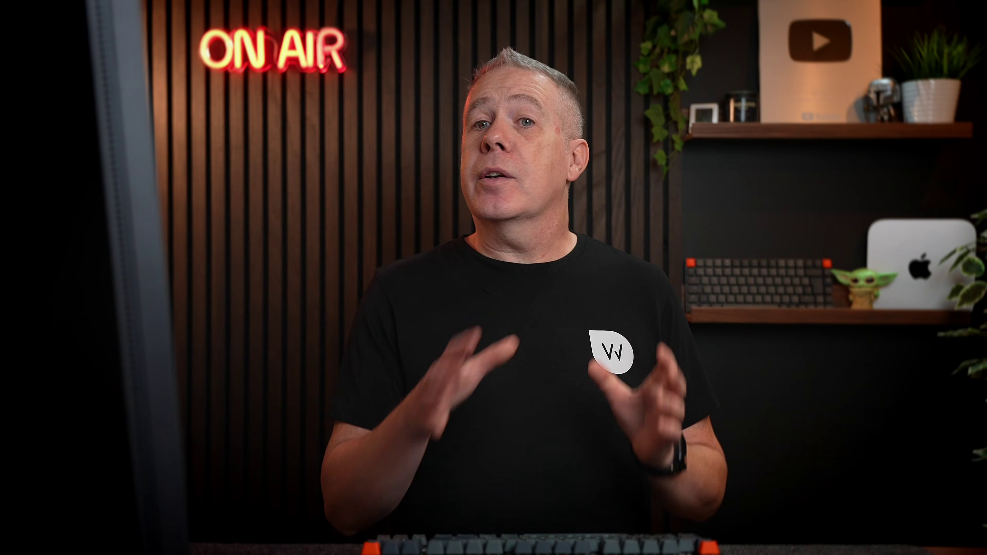